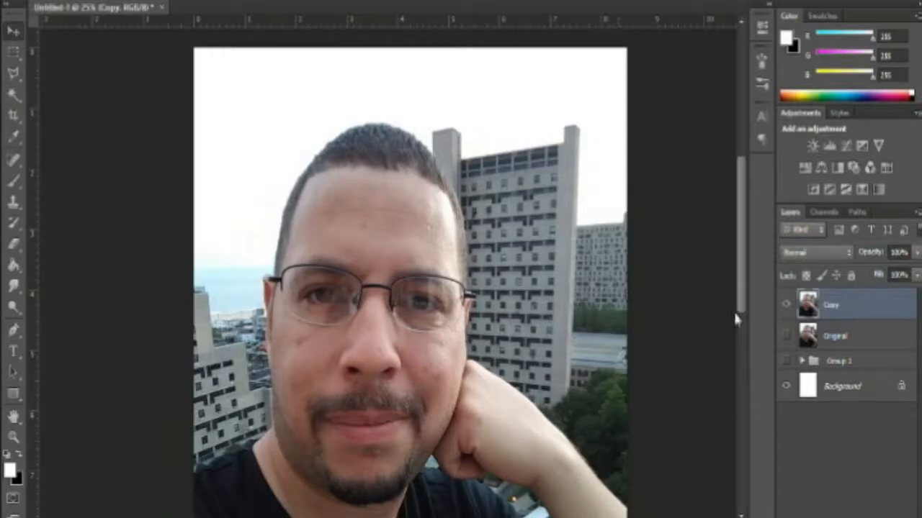
Compare the retouched photo with the unretouched one by switching the visibility of the Copy and Original layers
click(786, 305)
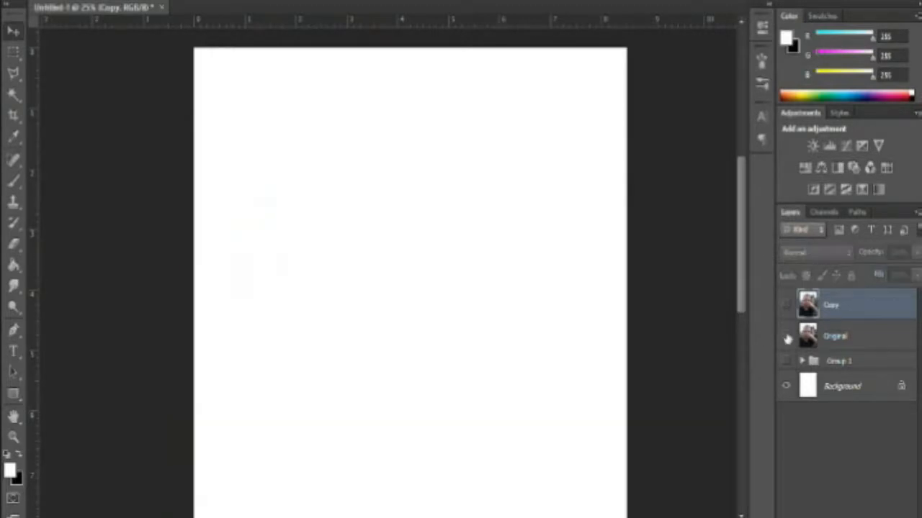
click(787, 335)
click(786, 305)
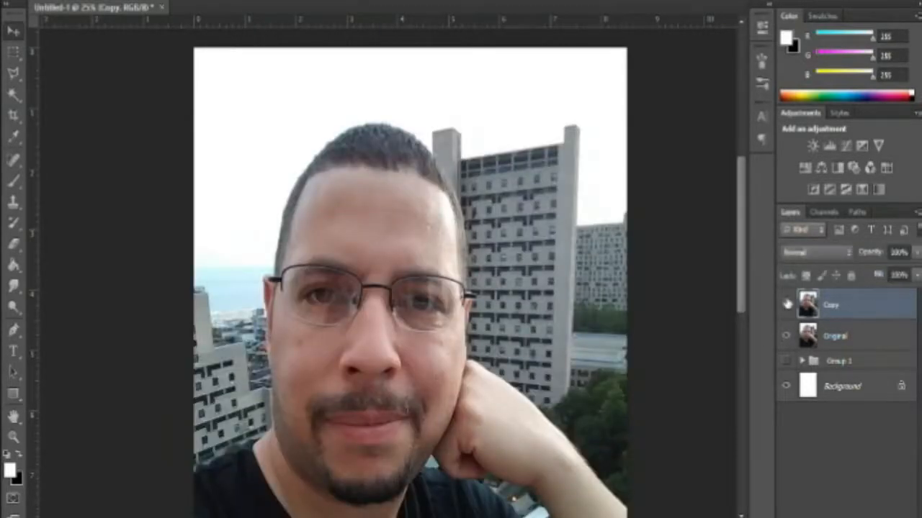
click(787, 304)
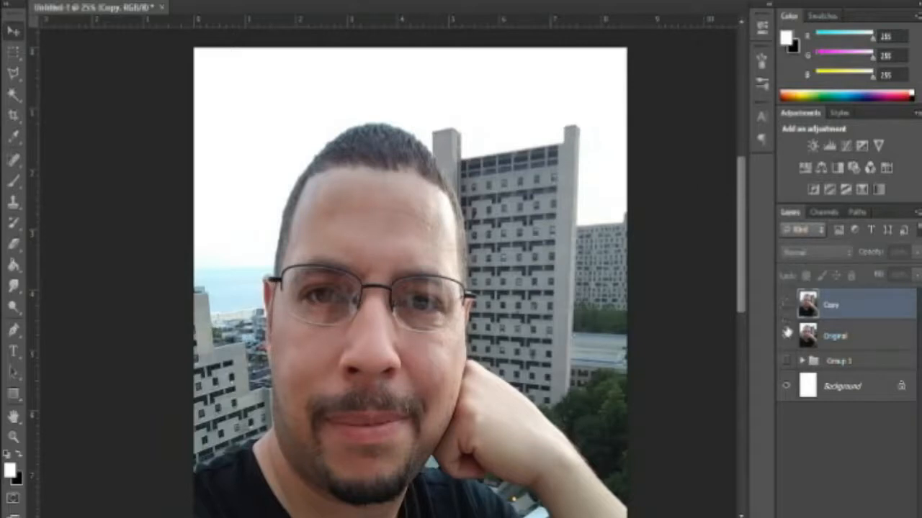
click(786, 335)
click(787, 305)
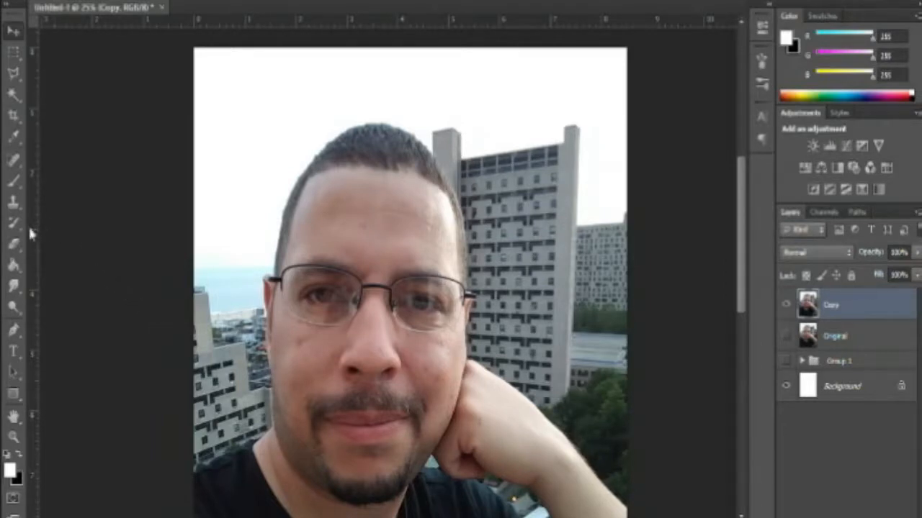
Activate the Clone Stamp tool and sample a source point in the sea beside the face
click(10, 201)
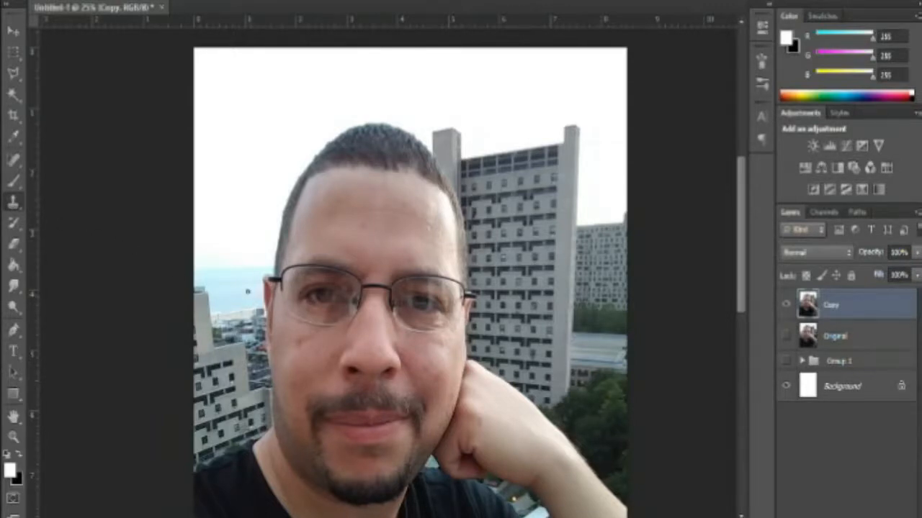
alt+click(249, 296)
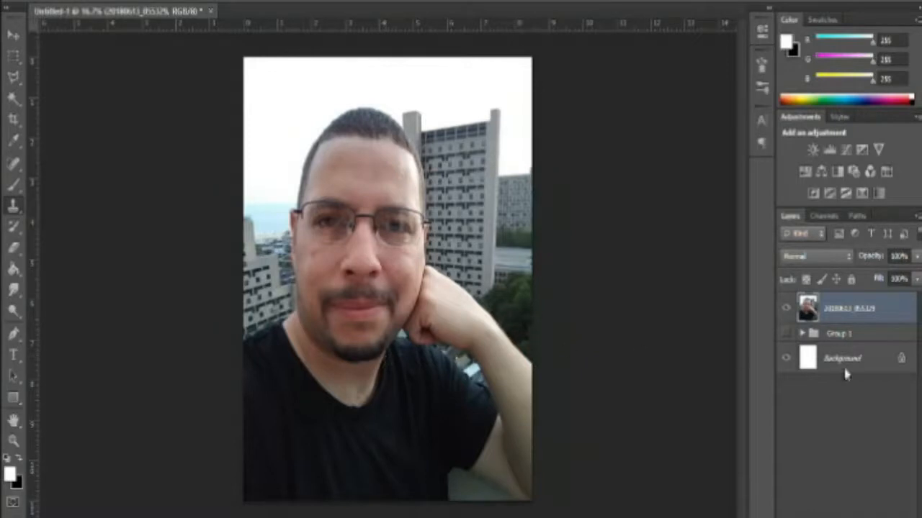
Duplicate the portrait photo layer
double_click(870, 311)
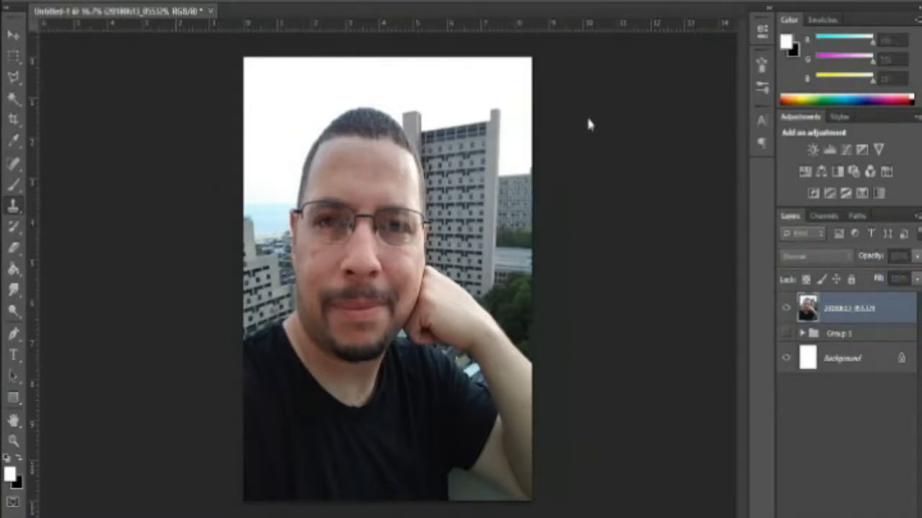
key(Return)
key(ctrl+j)
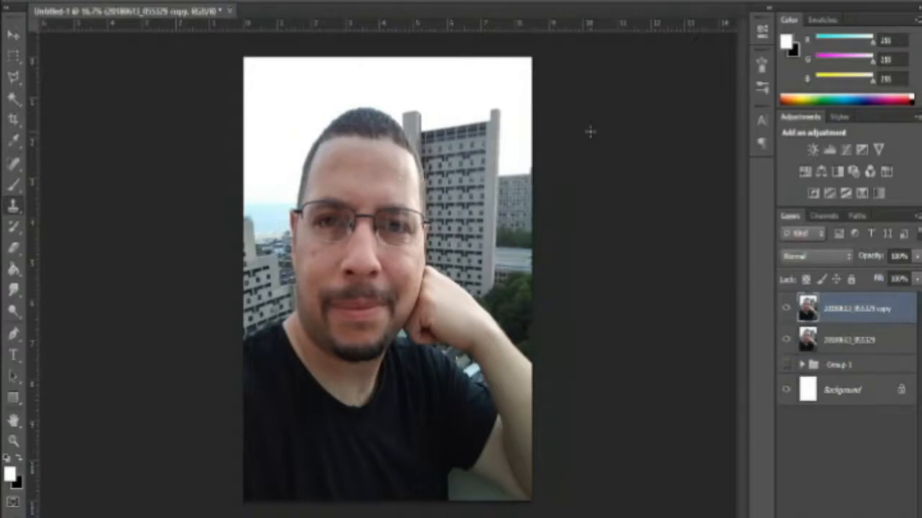
Rename the lower photo layer Original and the duplicate above it Copy
double_click(862, 345)
key(BackSpace)
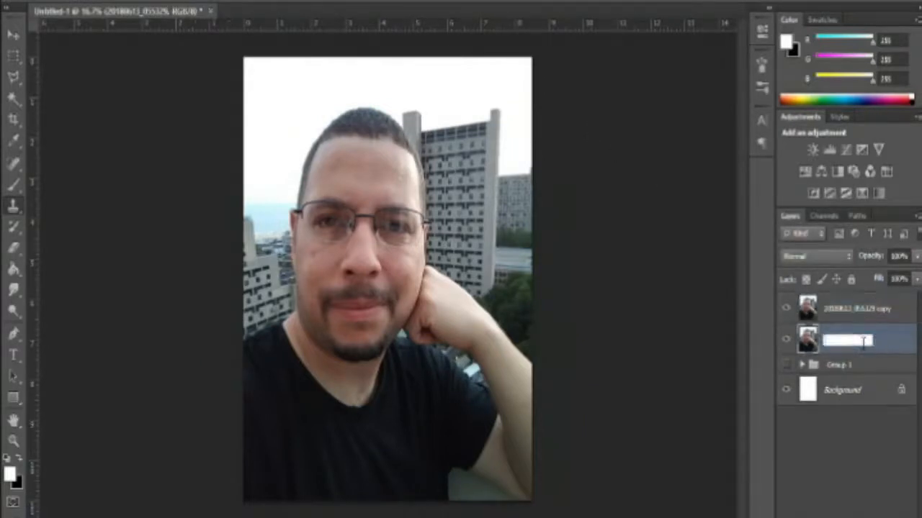
text(Dr)
text(ig)
text(inal)
double_click(859, 310)
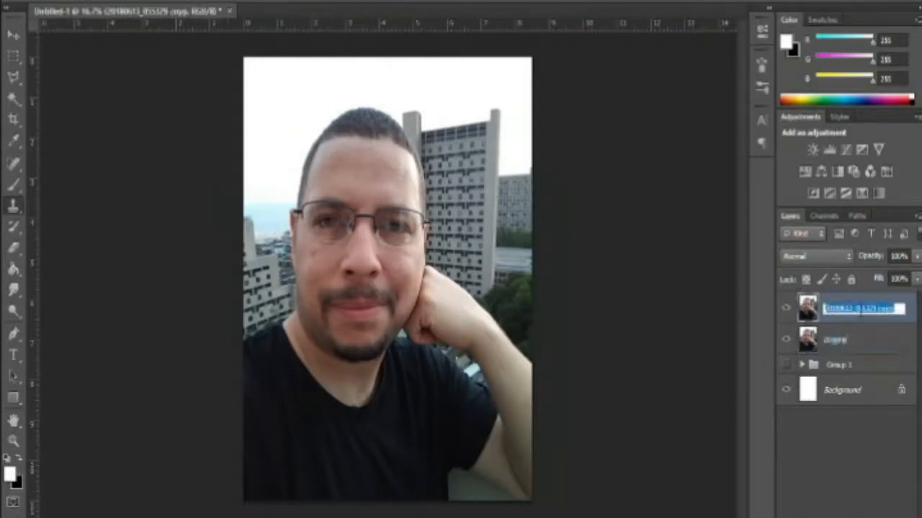
text(Color)
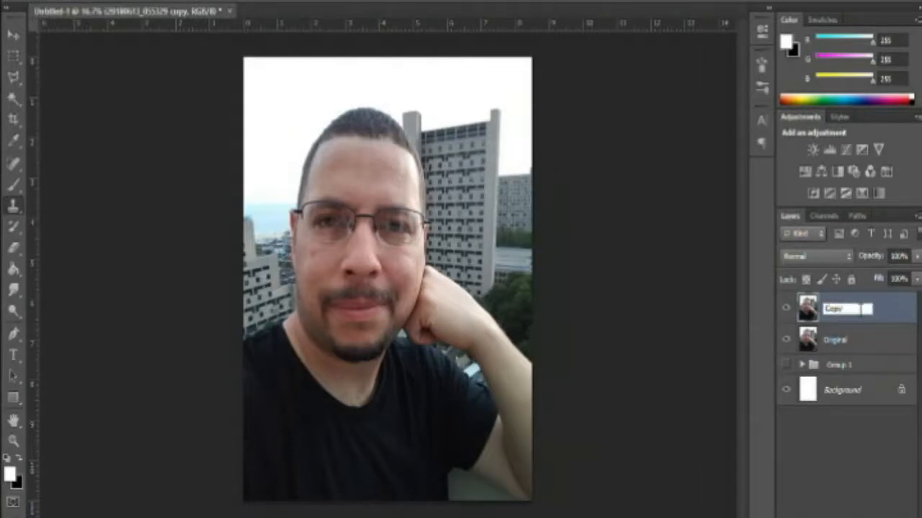
key(Return)
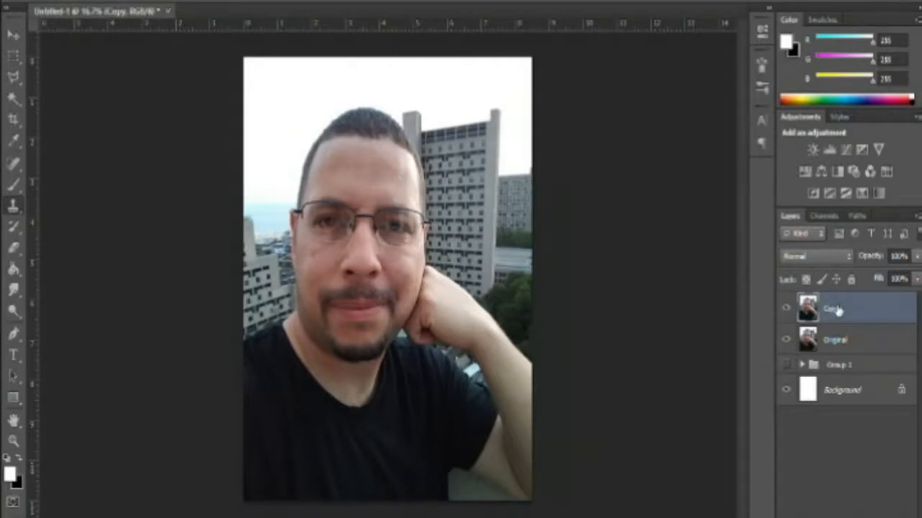
Arrange the layers with Original selected directly beneath Copy, and hide the Copy layer
drag(838, 310, 867, 351)
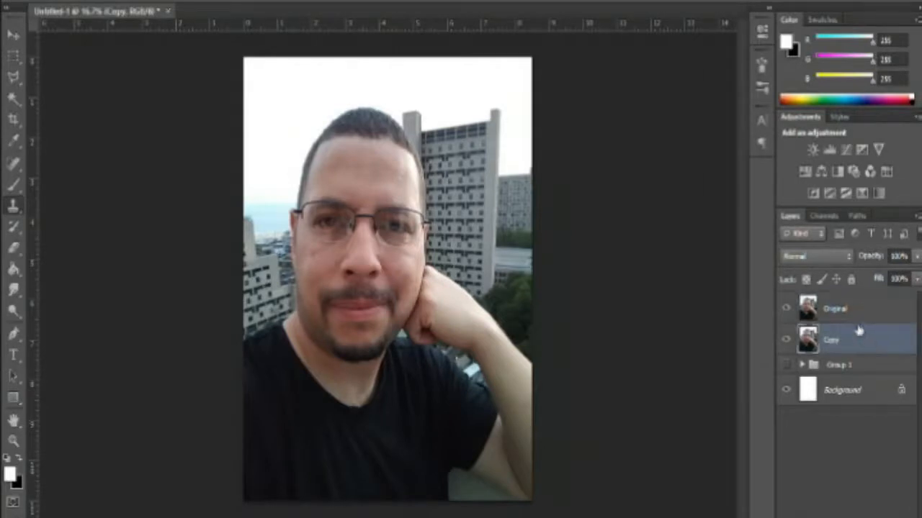
click(849, 317)
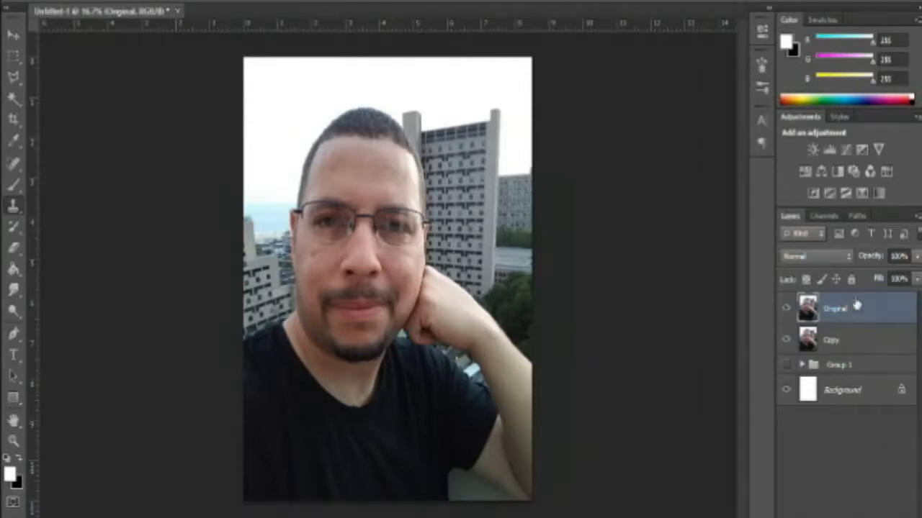
drag(858, 303, 859, 352)
click(786, 309)
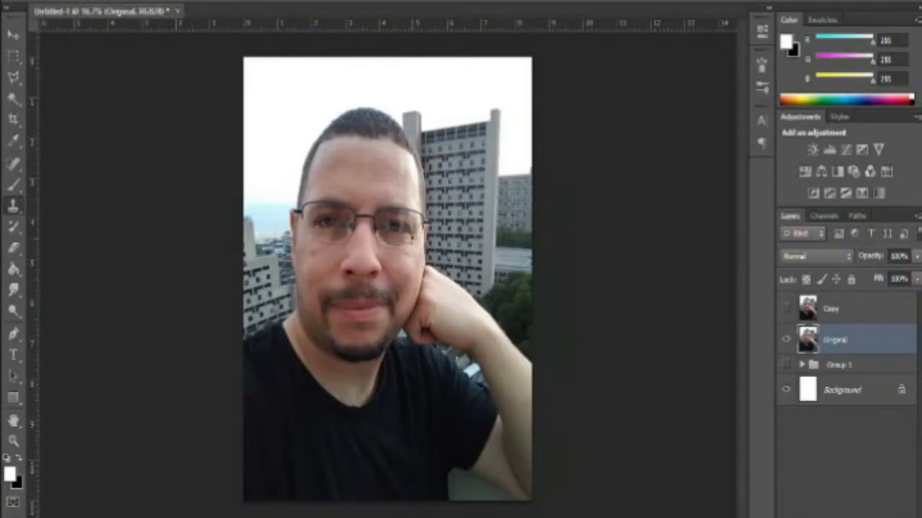
Clone nearby clean skin over the small dark spots on and beside the nose on the Original layer
key(ctrl+shift+x)
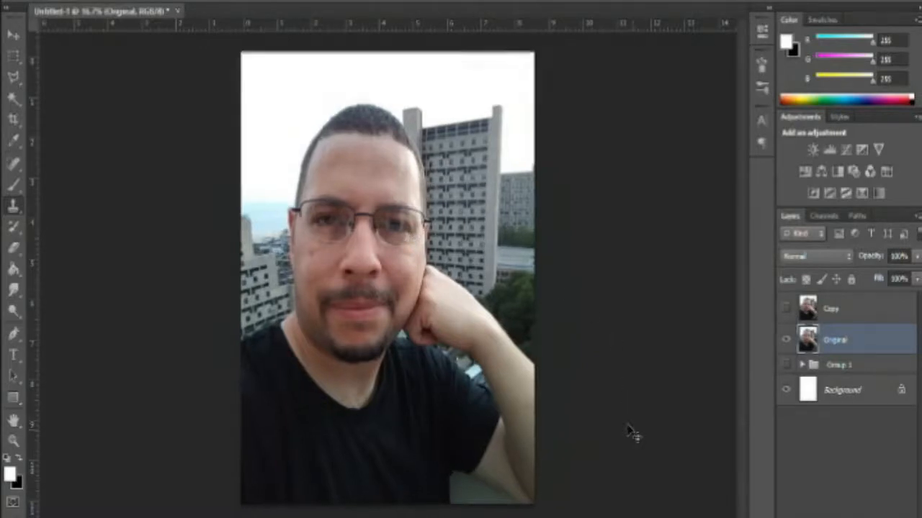
key(ctrl+plus)
key(ctrl+plus)
key(ctrl+plus)
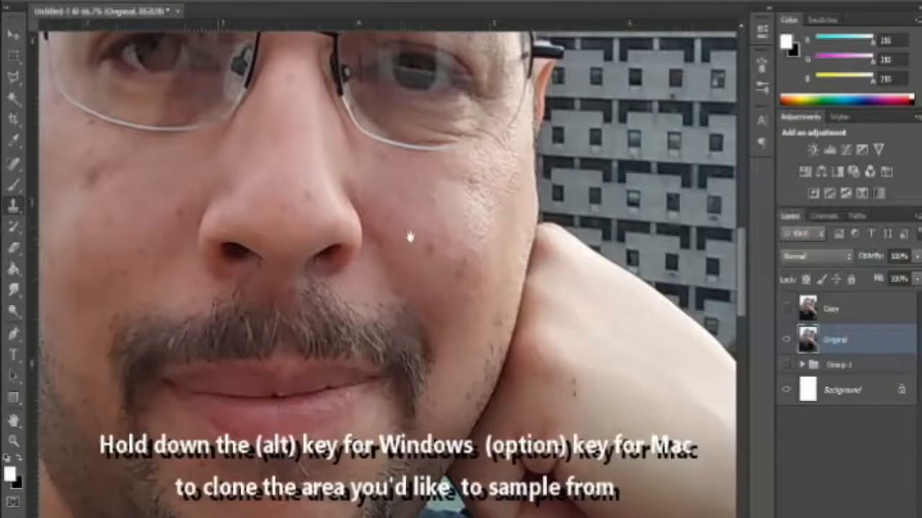
key(ctrl+plus)
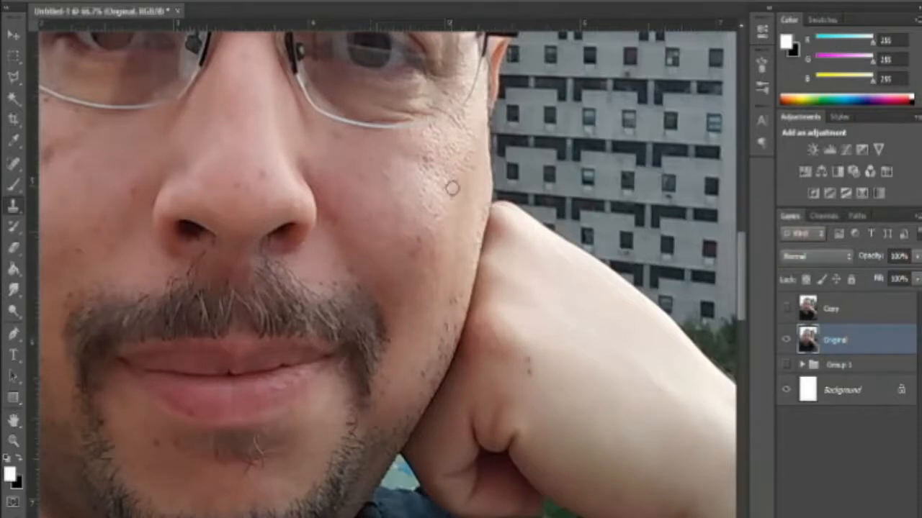
drag(267, 185, 383, 240)
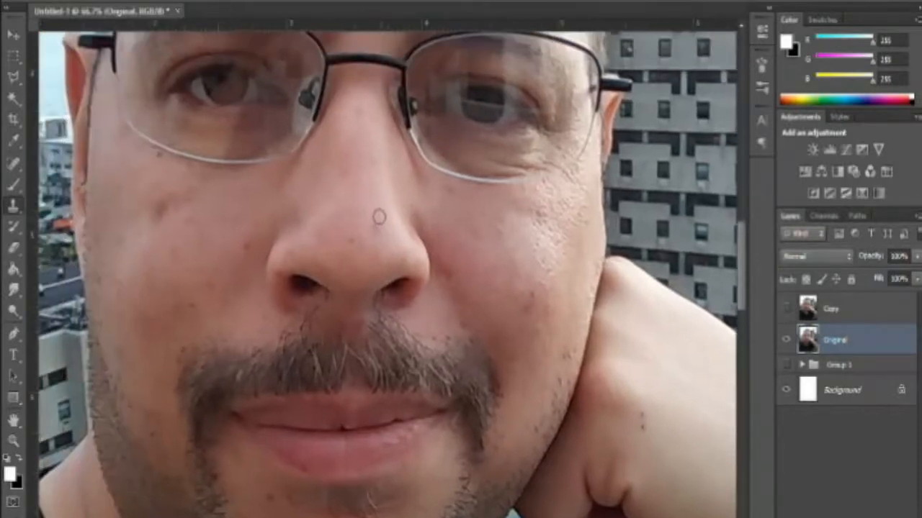
alt+click(372, 210)
click(375, 227)
click(316, 264)
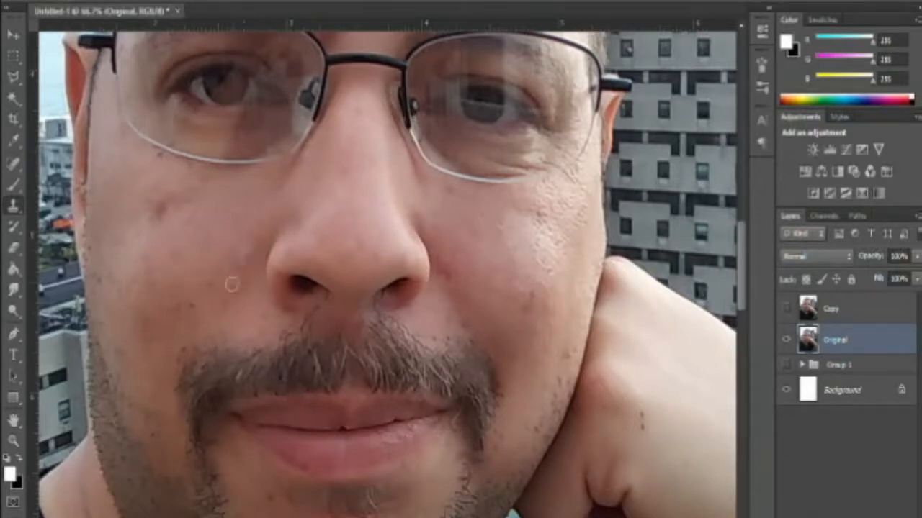
Cover the dark blemish below the lens on the sea-side cheek with skin sampled right next to it
click(167, 230)
click(181, 201)
click(164, 207)
alt+click(180, 201)
click(167, 213)
click(268, 259)
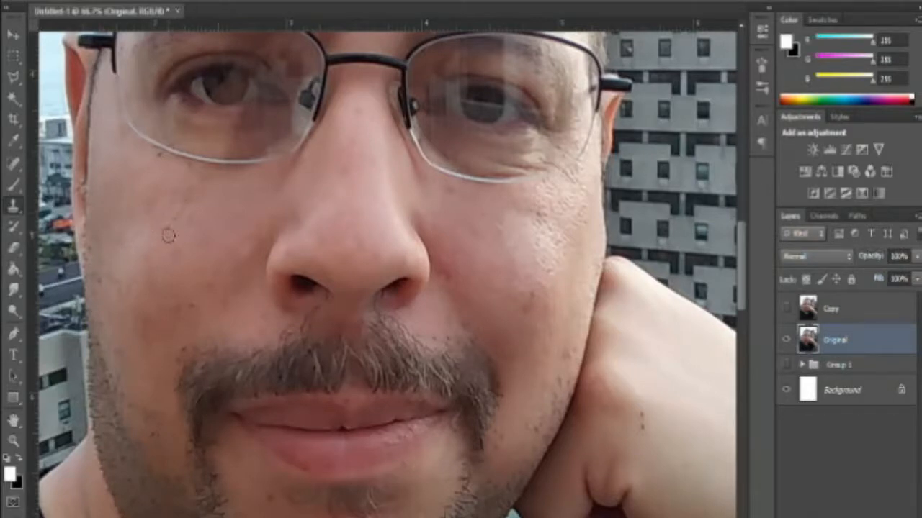
Clone out the remaining small spots on both cheeks using adjacent clean skin
drag(181, 231, 191, 238)
alt+click(185, 254)
click(191, 264)
drag(531, 294, 538, 311)
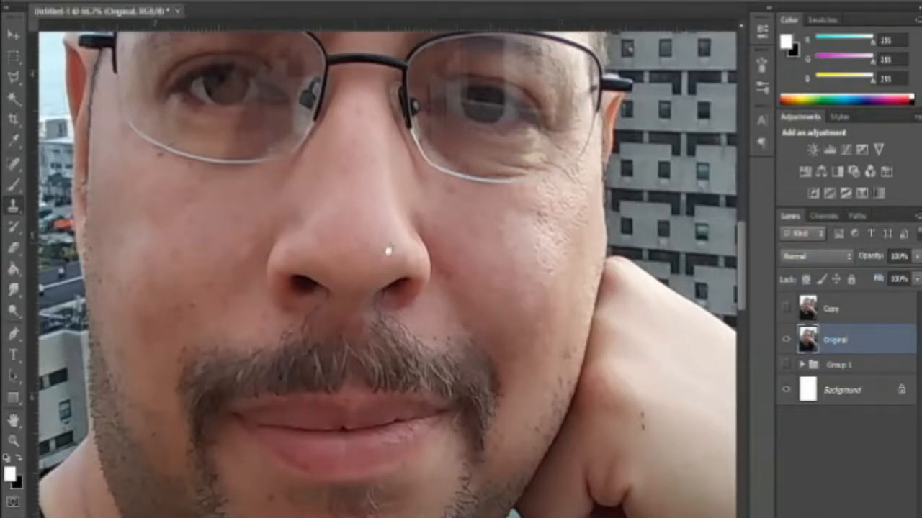
mouse_move(388, 251)
mouse_down()
mouse_move(479, 257)
mouse_move(477, 273)
mouse_up()
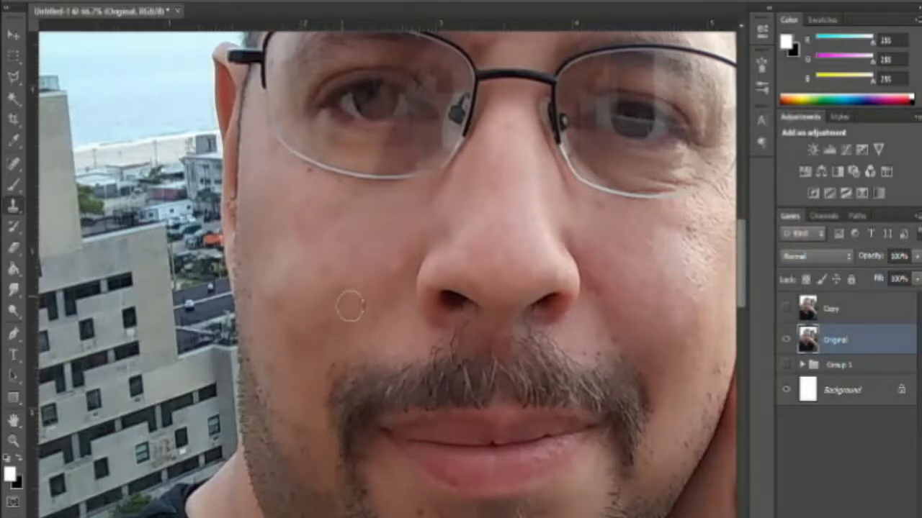
click(281, 281)
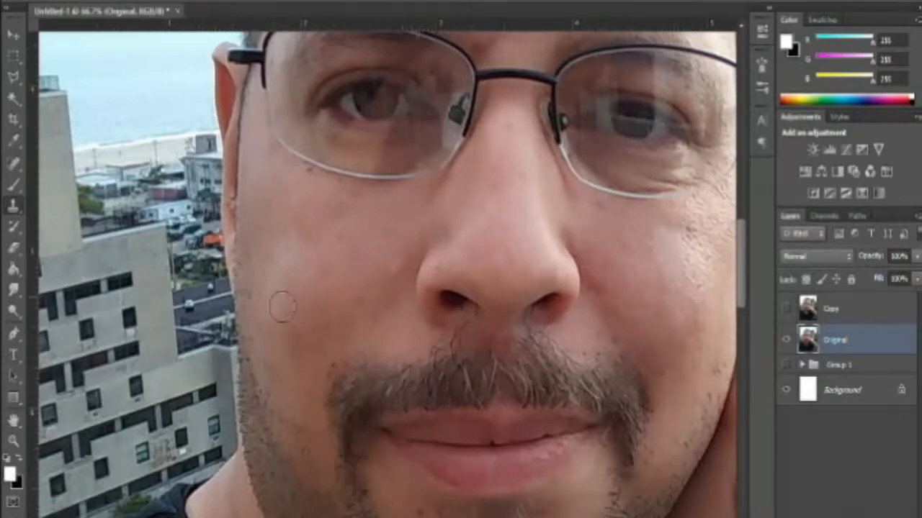
Clone out the dark spots on the forehead, sampling clean skin close to each one
mouse_move(412, 251)
mouse_down()
mouse_move(376, 367)
mouse_move(327, 425)
mouse_up()
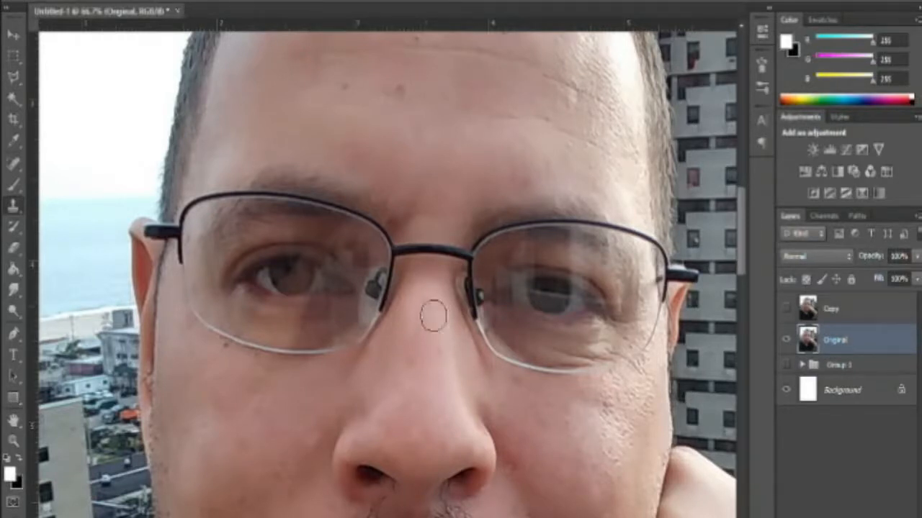
drag(425, 165, 421, 331)
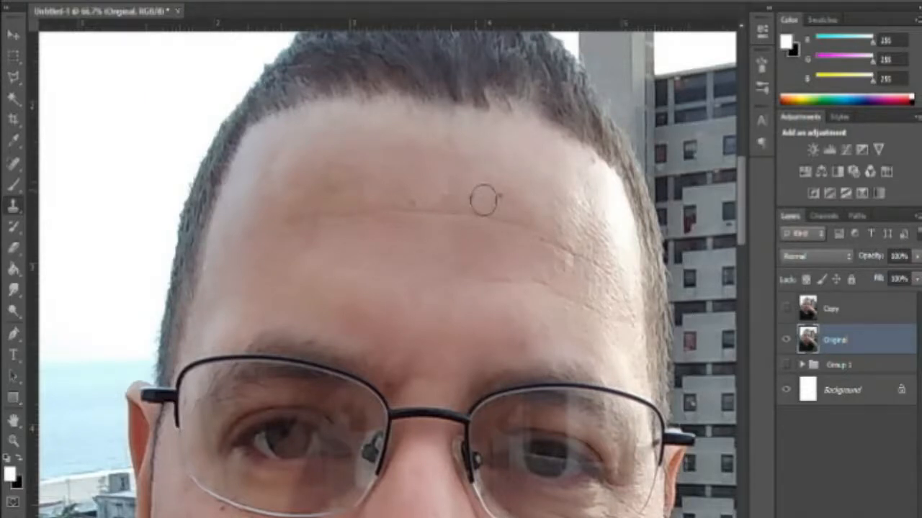
alt+click(476, 192)
click(499, 198)
alt+click(387, 189)
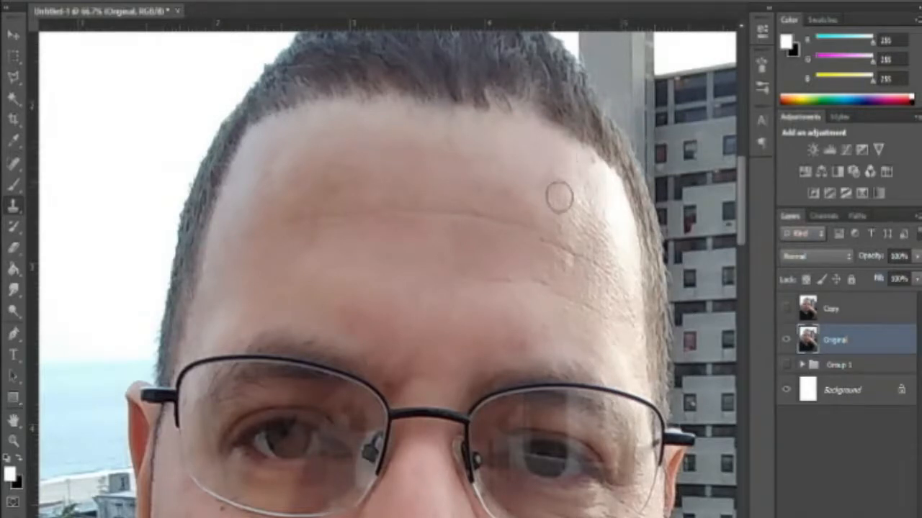
Clone clean skin over the dark marks on the back of the hand below the knuckle
drag(555, 320, 413, 156)
mouse_move(460, 413)
mouse_down()
mouse_move(418, 297)
mouse_move(401, 208)
mouse_up()
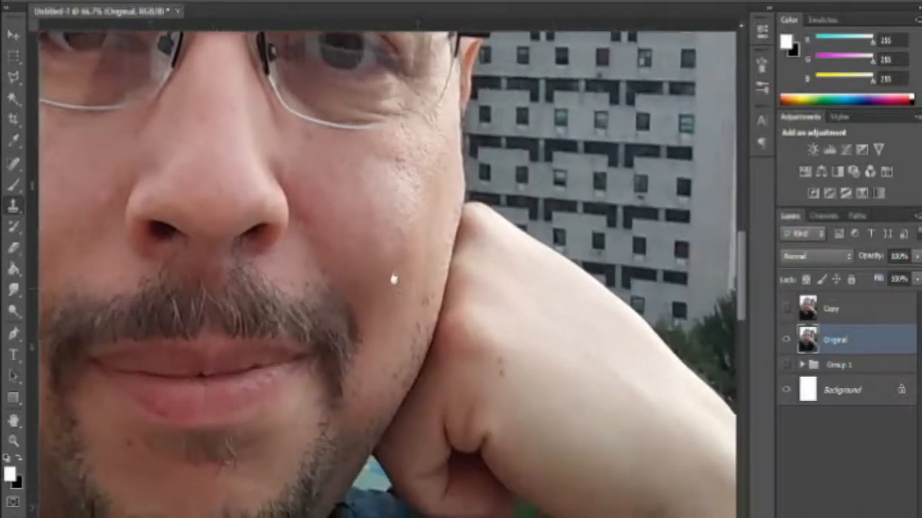
drag(407, 293, 411, 238)
click(505, 284)
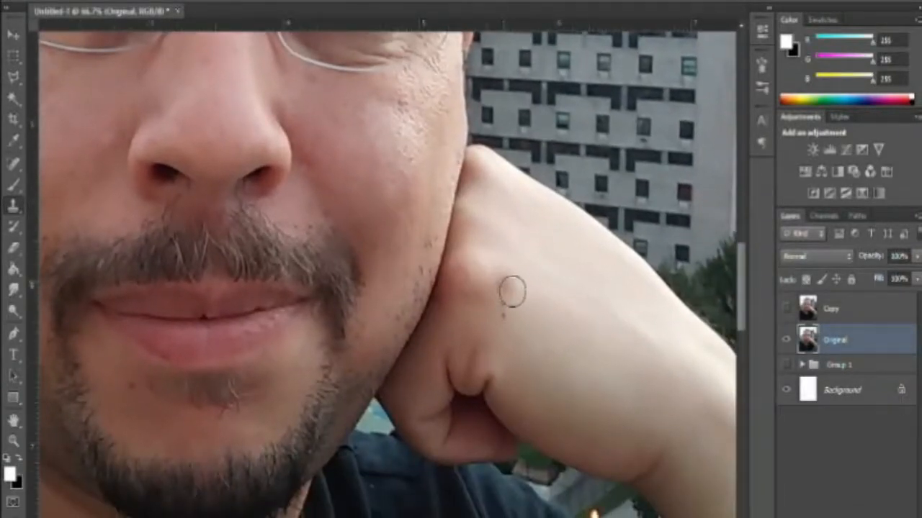
click(512, 305)
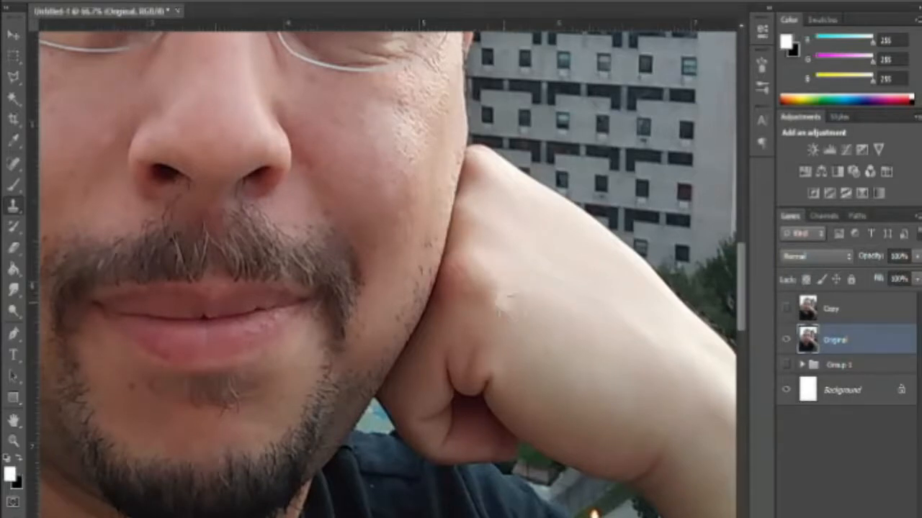
click(509, 311)
click(512, 324)
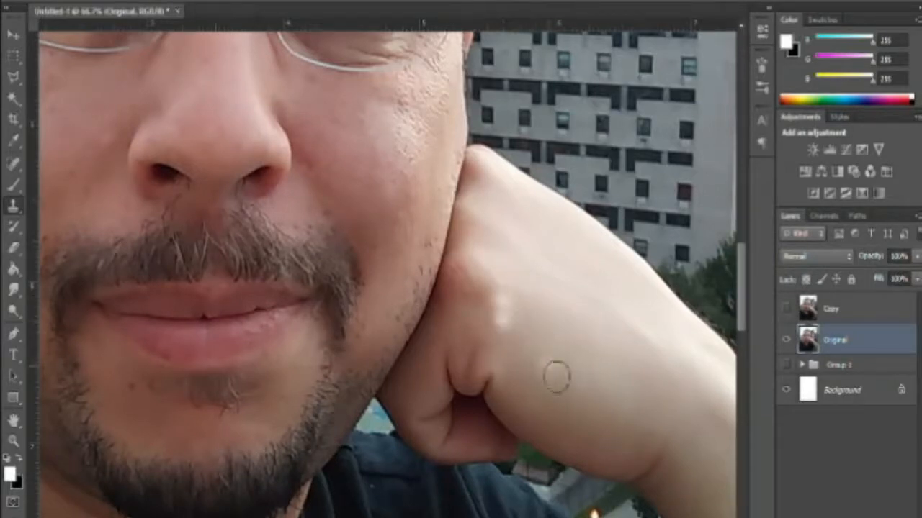
Undo the last clone dab on the hand and resample nearby skin to blend the light patch below the knuckle
alt+click(501, 343)
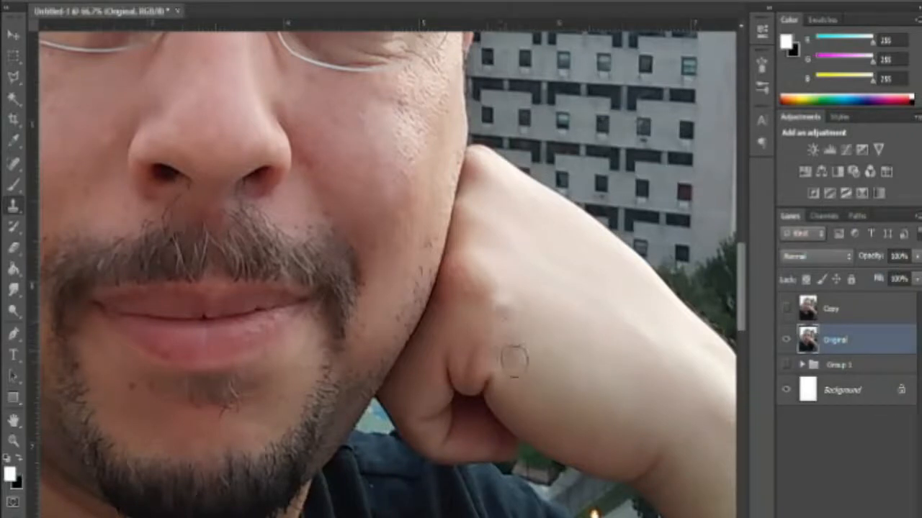
key(ctrl+z)
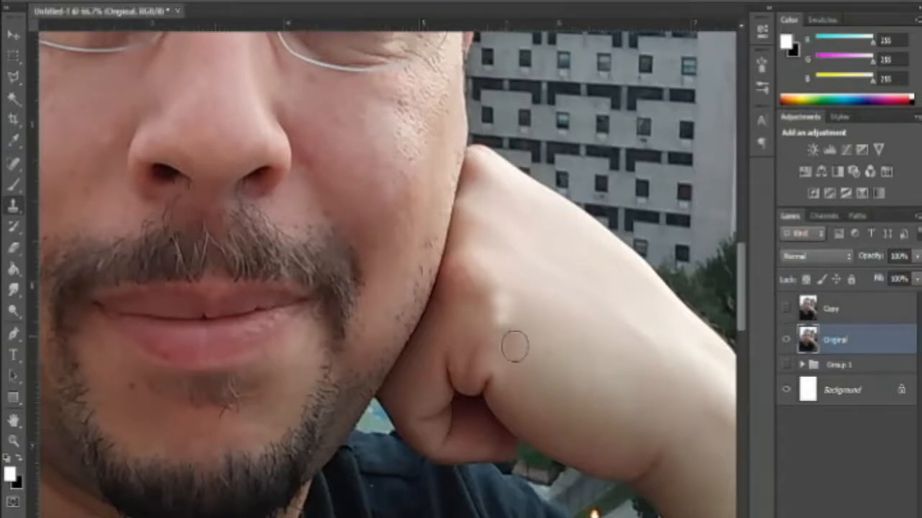
alt+click(506, 333)
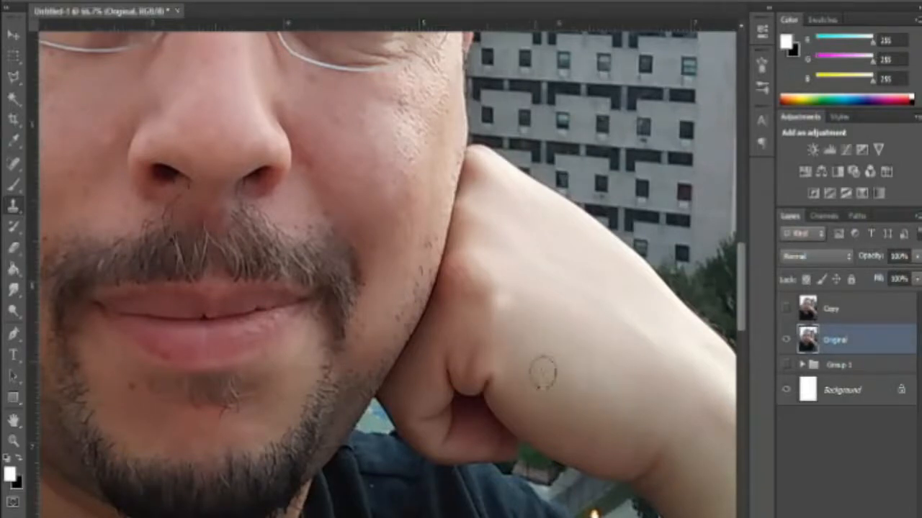
Inspect the chin, neck, shirt and forearm at close range for remaining spots that need retouching
drag(530, 397, 543, 257)
drag(501, 432, 501, 291)
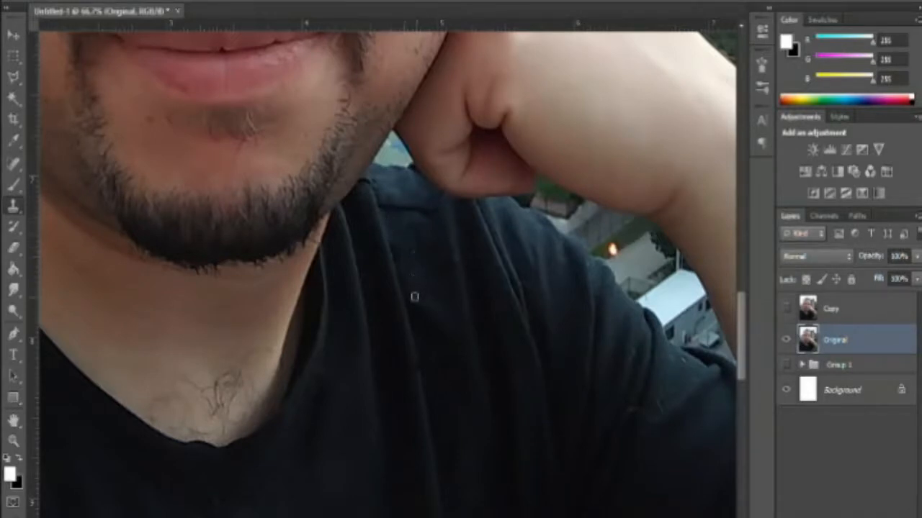
mouse_move(401, 345)
mouse_down()
mouse_move(413, 269)
mouse_move(477, 178)
mouse_up()
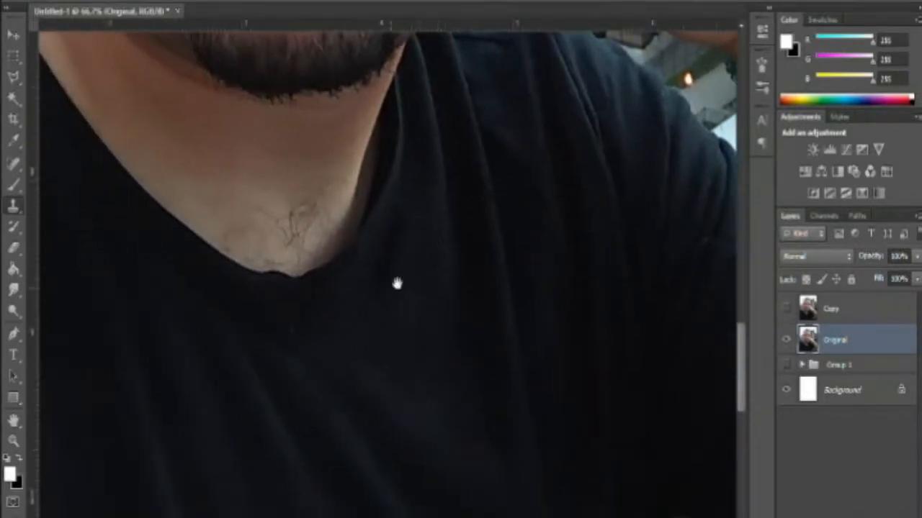
drag(395, 282, 440, 206)
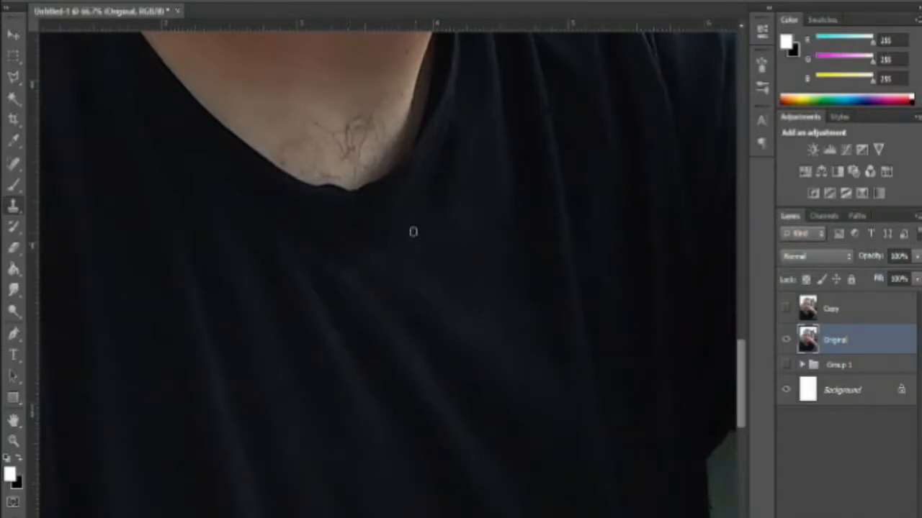
drag(413, 231, 379, 393)
drag(424, 331, 376, 300)
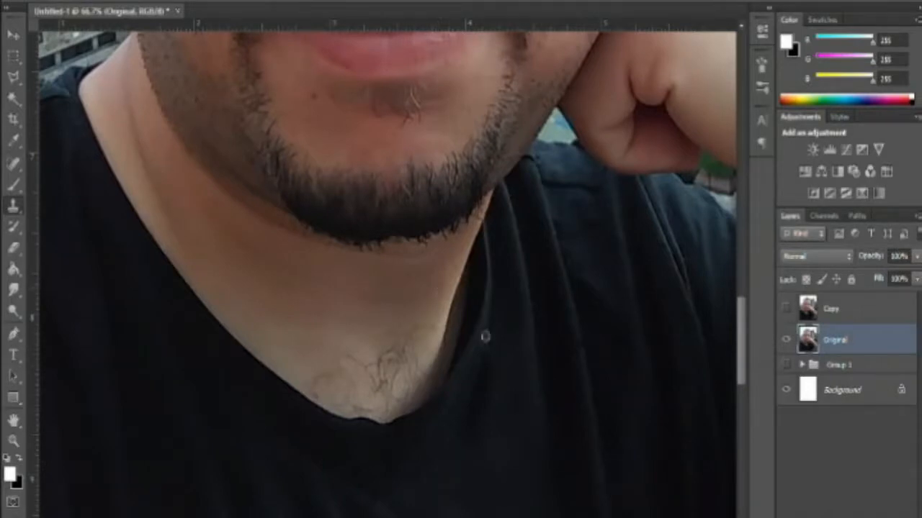
drag(551, 261, 368, 200)
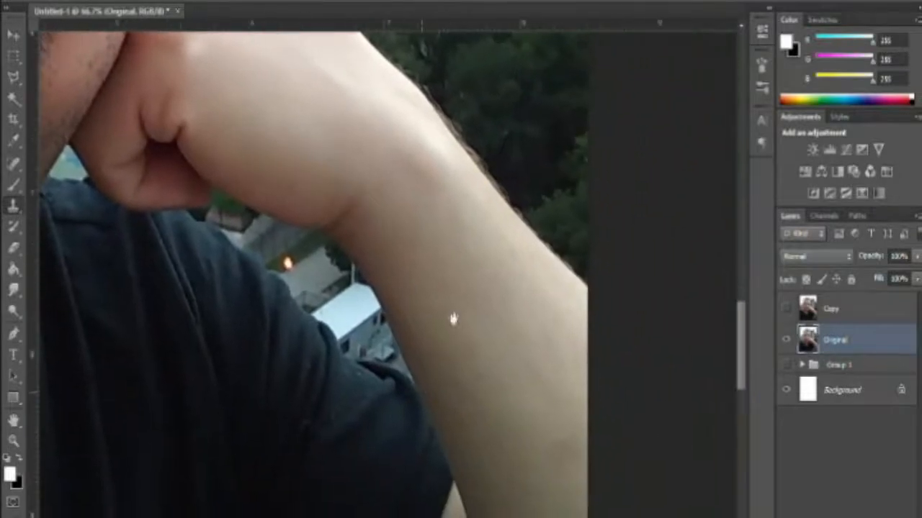
drag(453, 319, 463, 281)
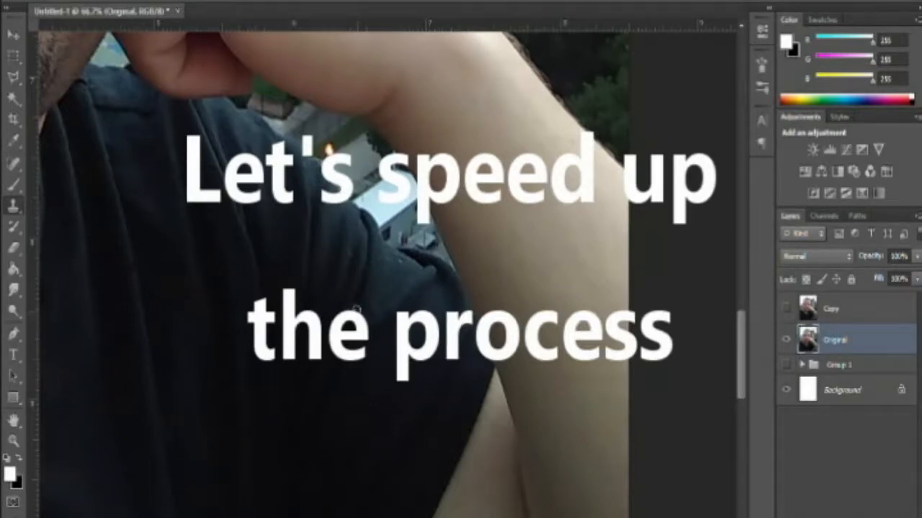
scroll(374, 311, up, 3)
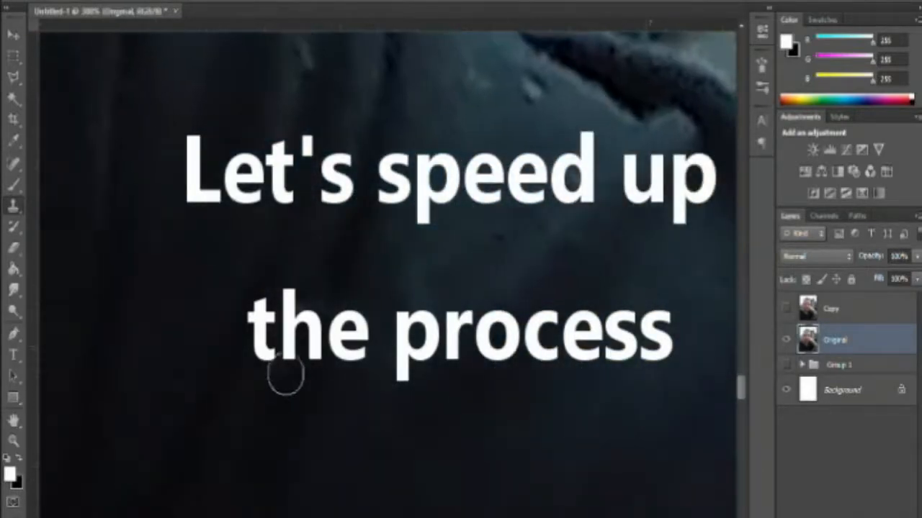
mouse_move(390, 401)
mouse_down()
mouse_move(417, 333)
mouse_move(436, 322)
mouse_move(341, 303)
mouse_up()
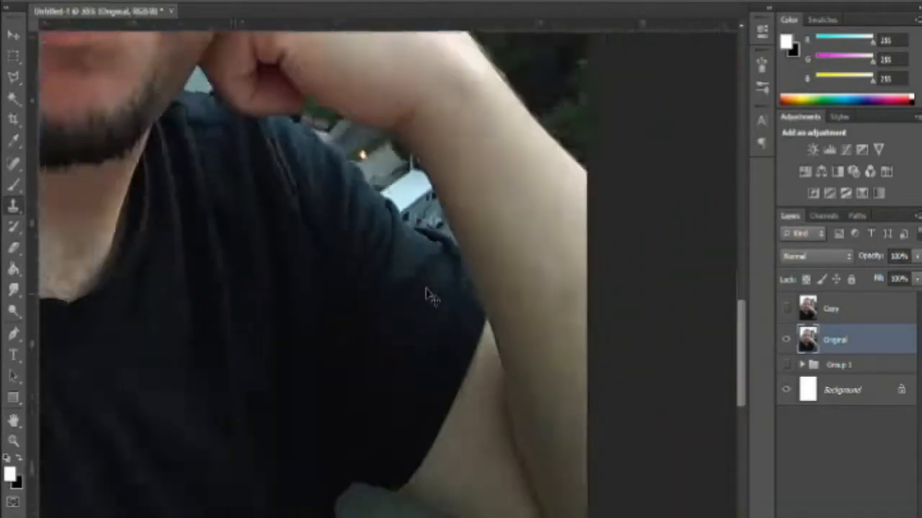
key(ctrl+0)
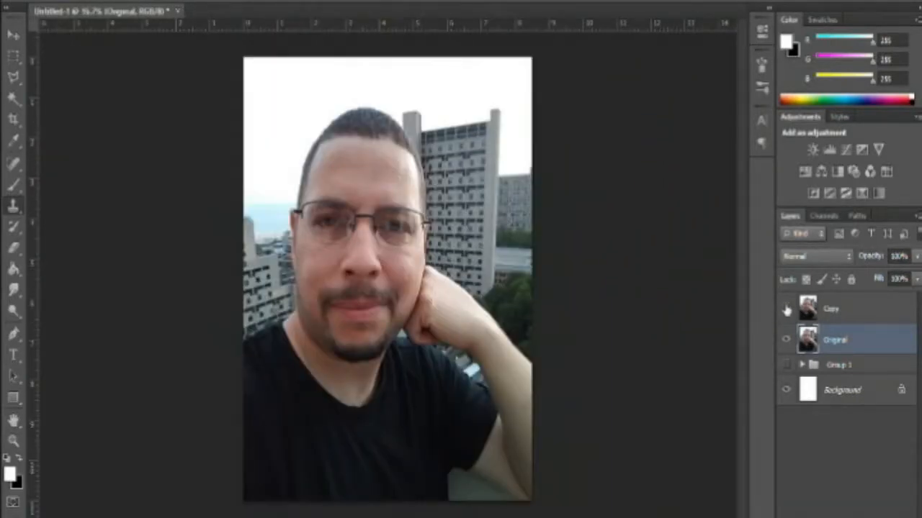
Clone out the stray hairs beneath both nostrils, sampling clean skin from just under the nose
scroll(382, 306, up, 3)
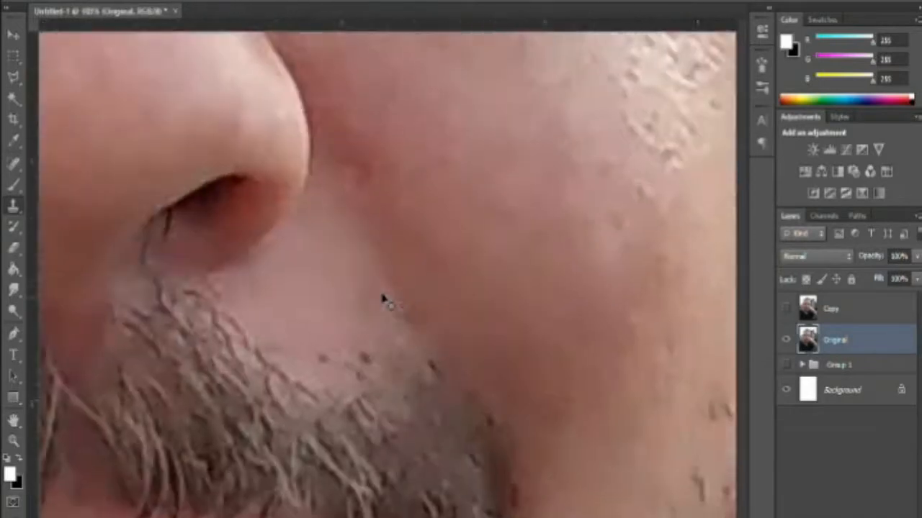
scroll(216, 249, up, 2)
drag(253, 220, 248, 198)
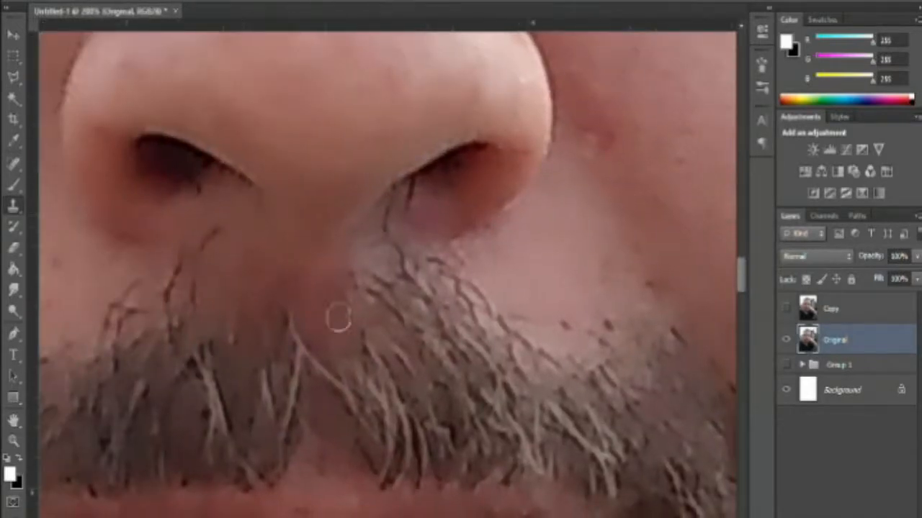
alt+click(368, 229)
mouse_move(378, 241)
mouse_down()
mouse_move(395, 226)
mouse_move(417, 240)
mouse_move(439, 216)
mouse_move(422, 221)
mouse_move(420, 204)
mouse_move(440, 216)
mouse_up()
alt+click(214, 207)
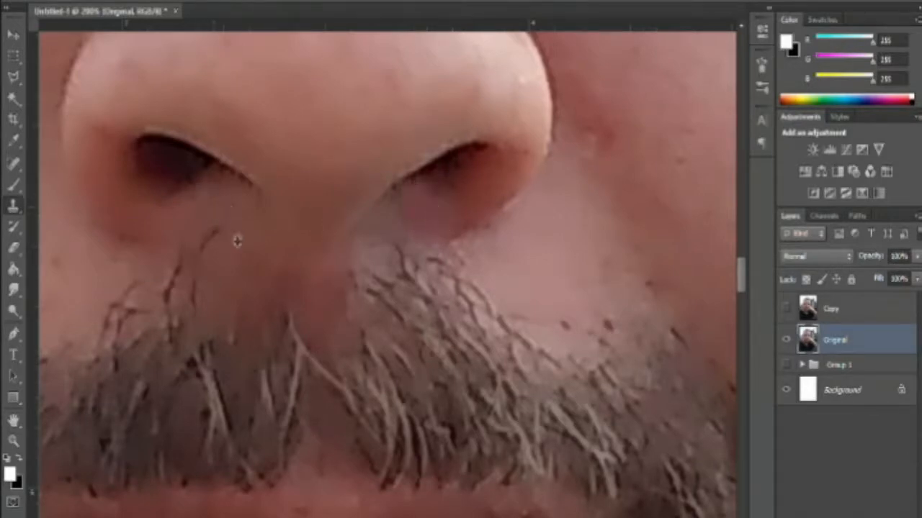
drag(237, 240, 210, 253)
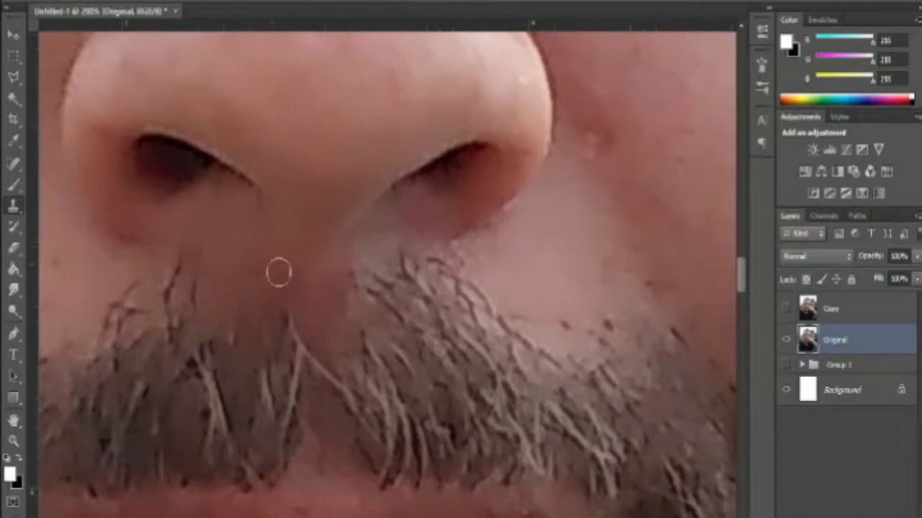
Clone out the small dark spots on the cheek between the nose and the mustache's outer end
drag(281, 214, 389, 320)
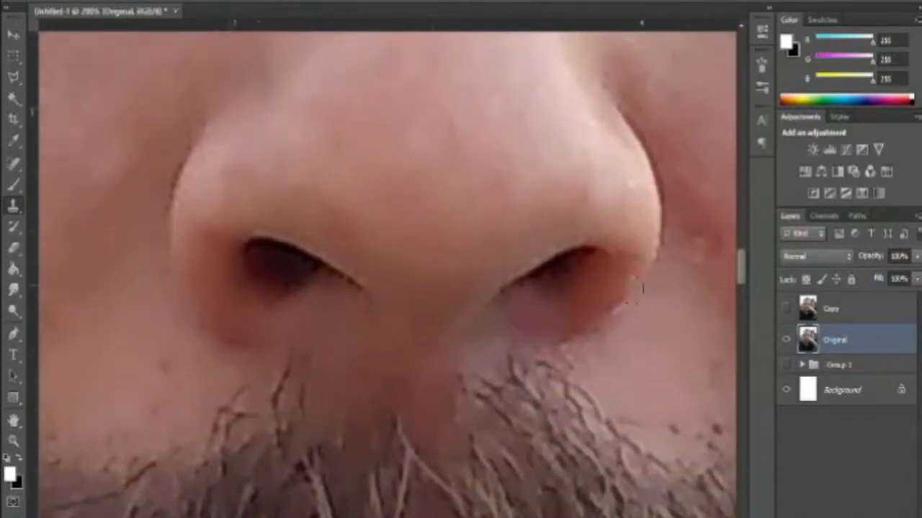
drag(146, 355, 616, 313)
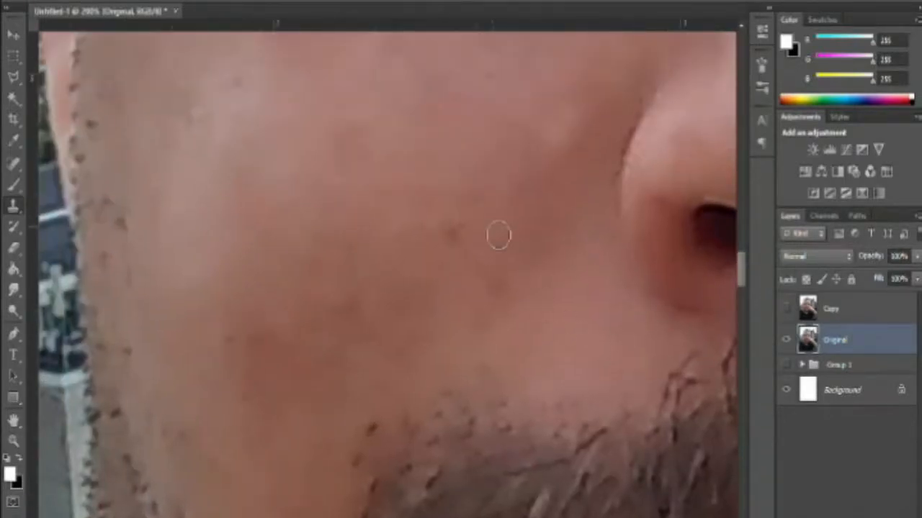
drag(328, 307, 422, 249)
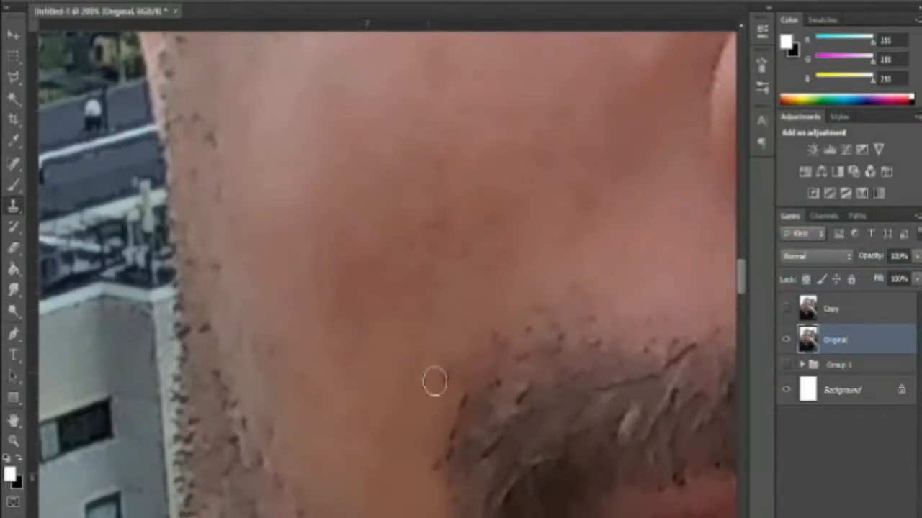
Clone out the mole below the lower lip and the small marks around the chin and mouth corner
scroll(453, 385, down, 10)
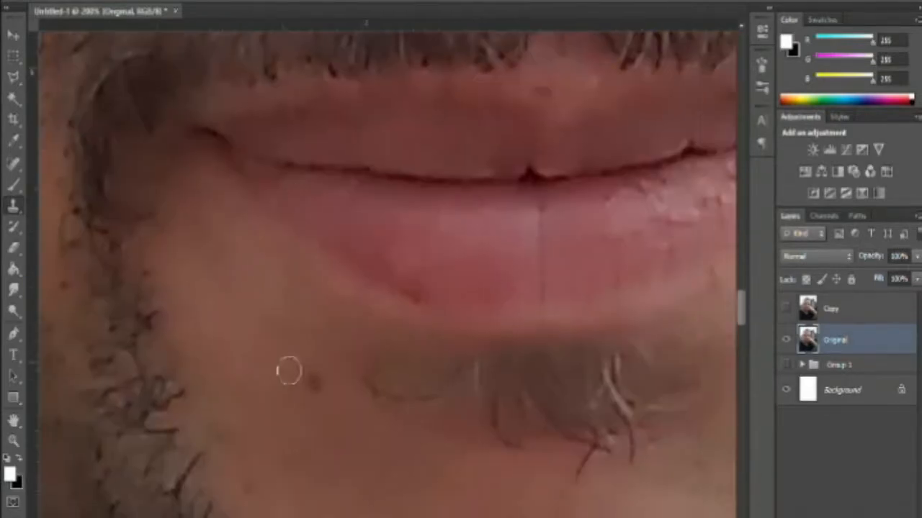
drag(368, 451, 224, 246)
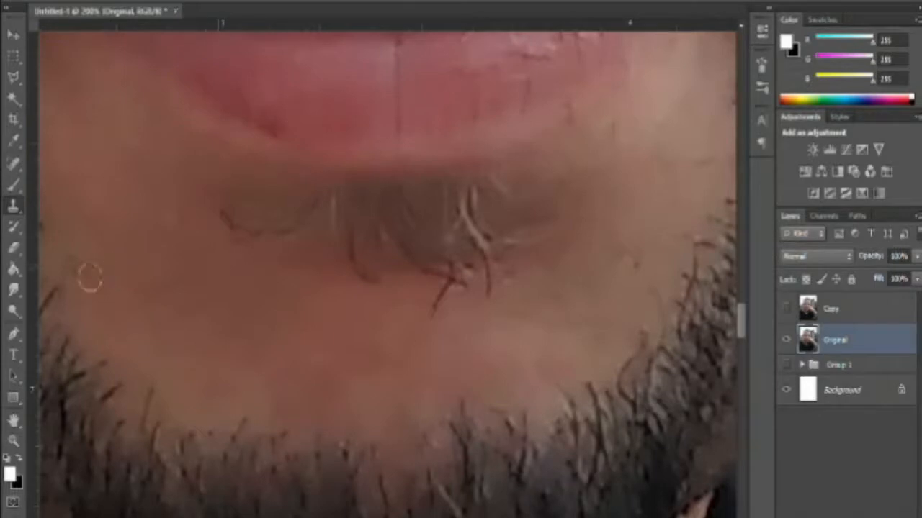
drag(528, 232, 343, 329)
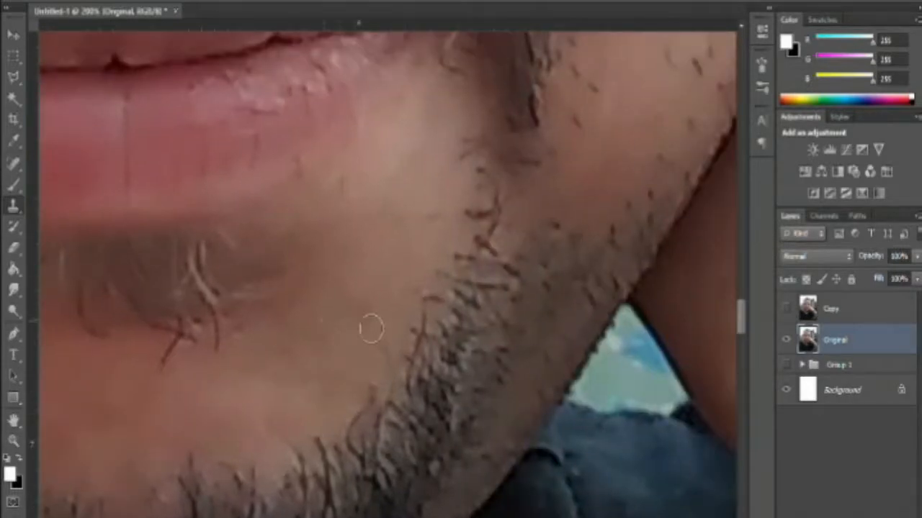
scroll(370, 324, up, 2)
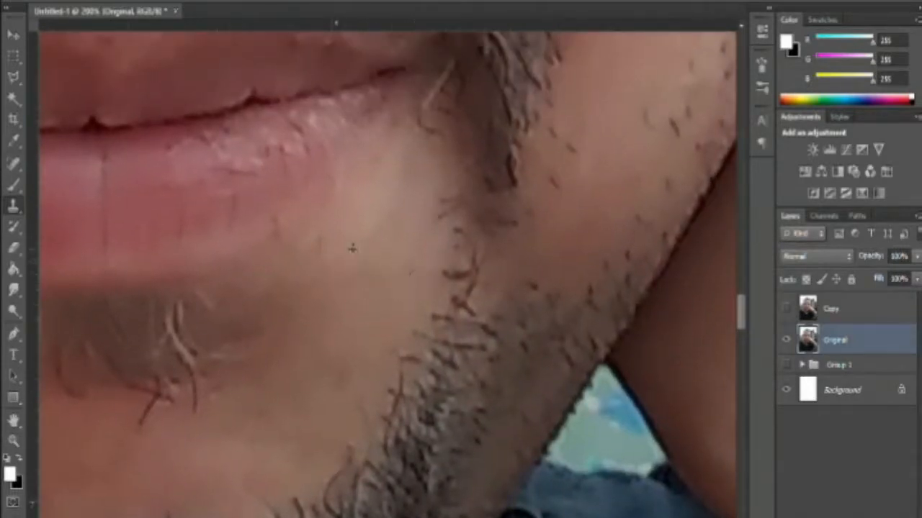
scroll(496, 266, left, 4)
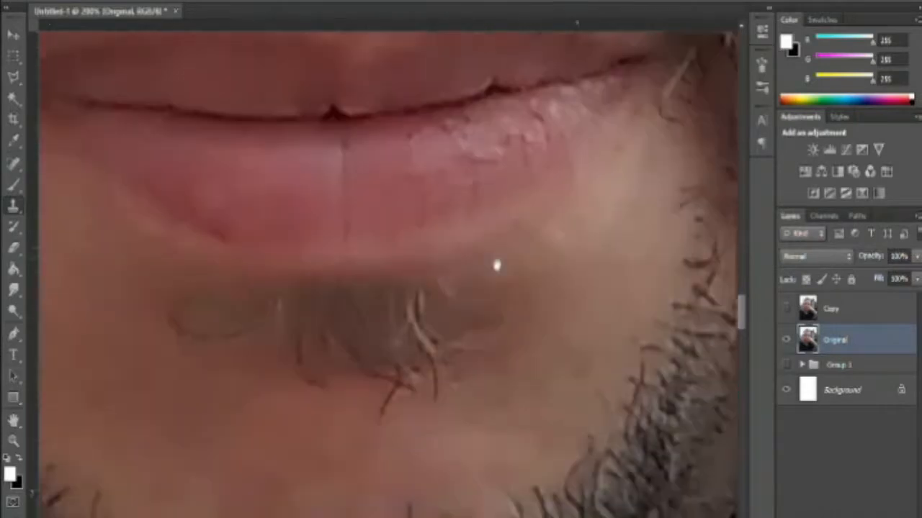
scroll(497, 265, left, 1)
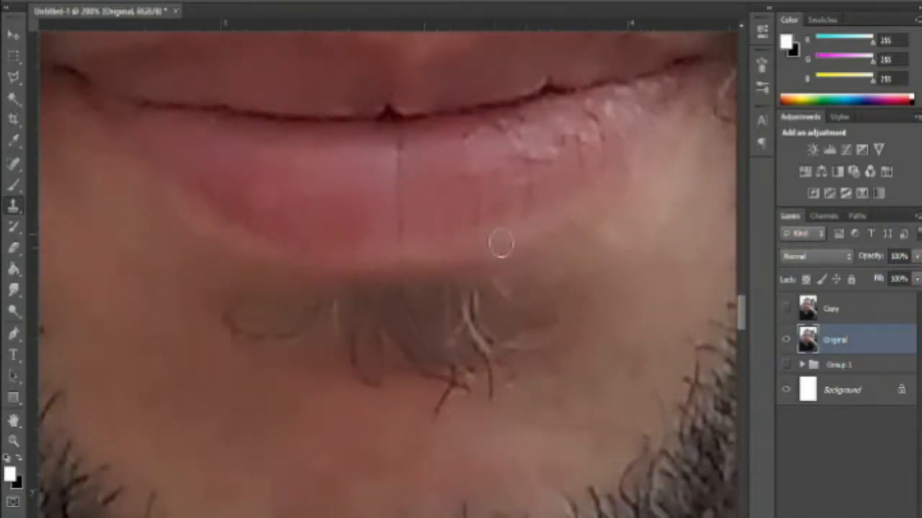
Compare the retouched face with the unretouched Copy layer
key(ctrl+0)
key(ctrl+plus)
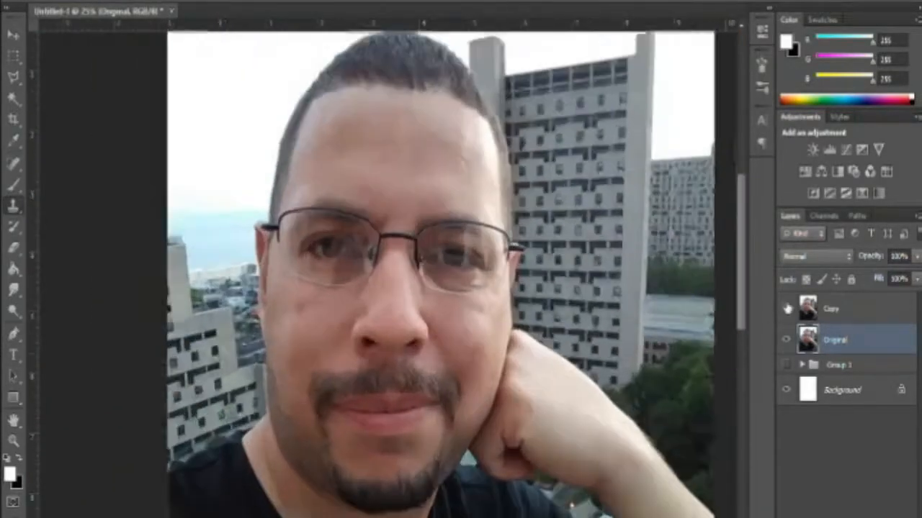
key(ctrl+plus)
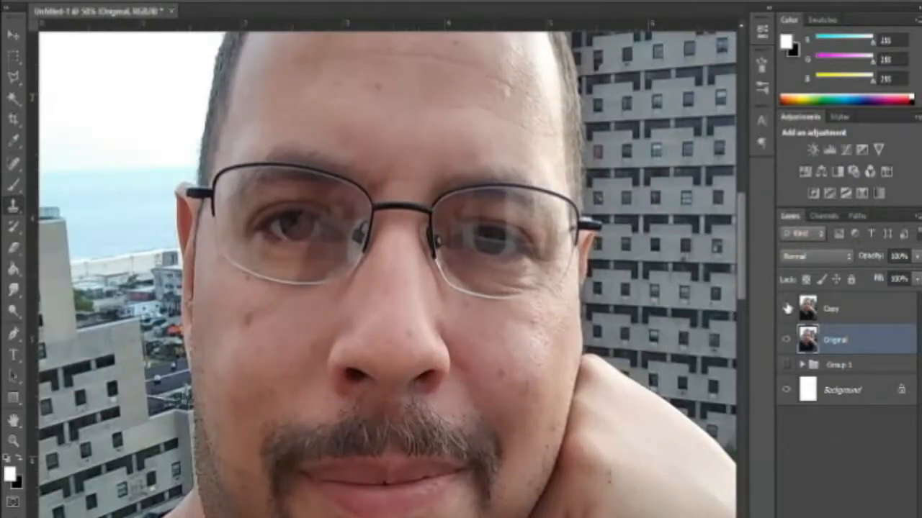
Clone out the reddish and dark spots on the bridge of the nose
scroll(299, 363, up, 5)
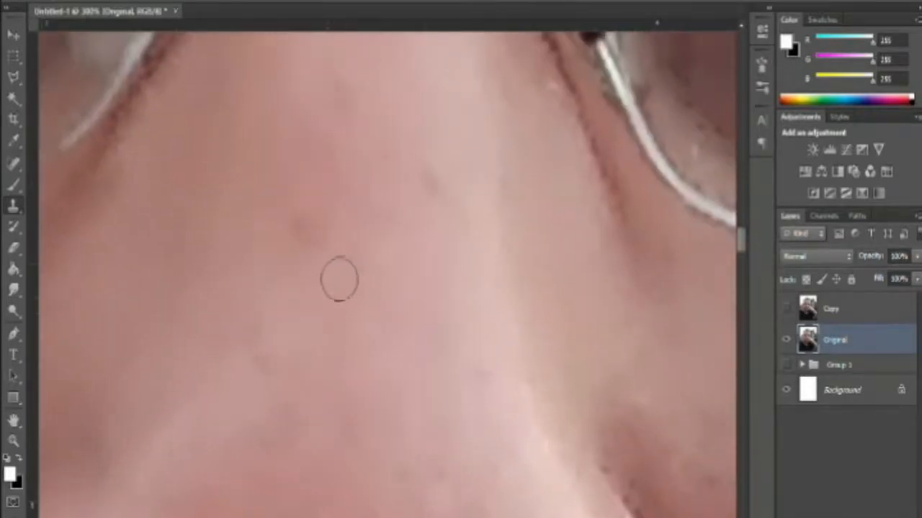
click(304, 230)
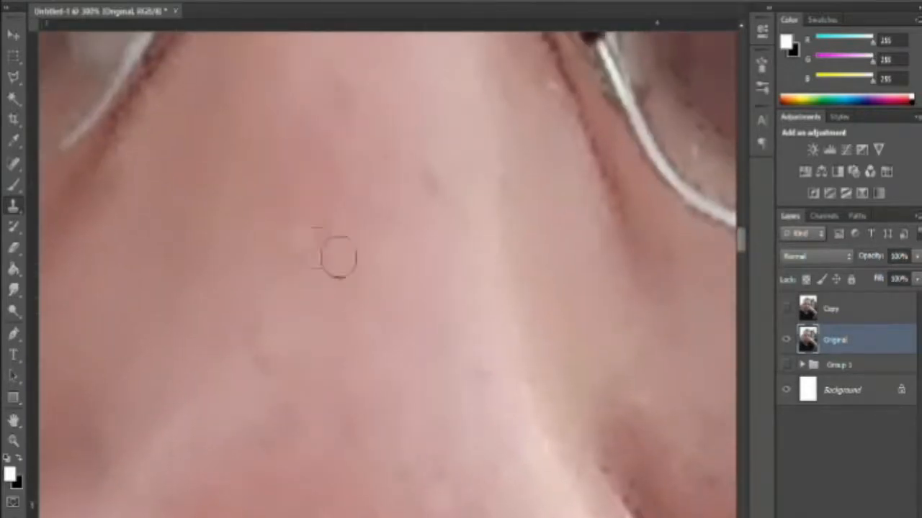
click(445, 184)
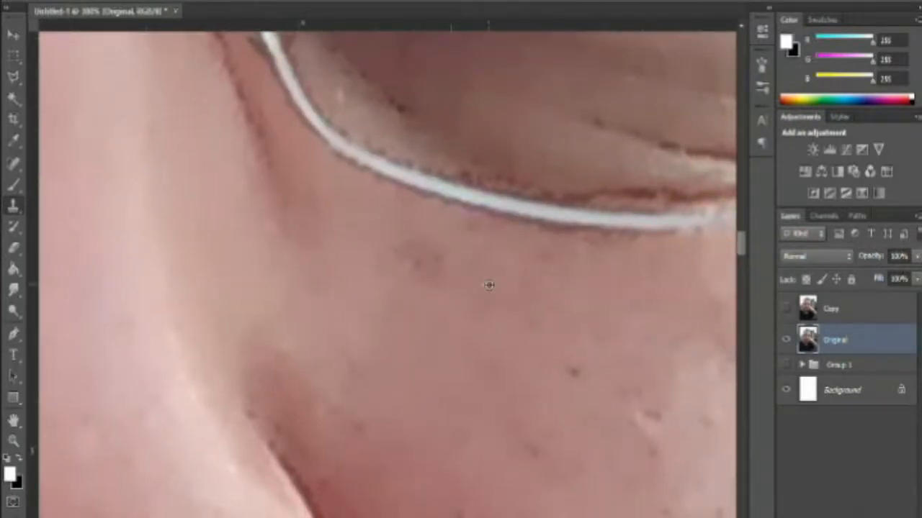
Clone out the dark spots and the light bump on the cheek below the right-hand eyeglass lens, sampling adjacent skin
alt+click(490, 284)
click(430, 268)
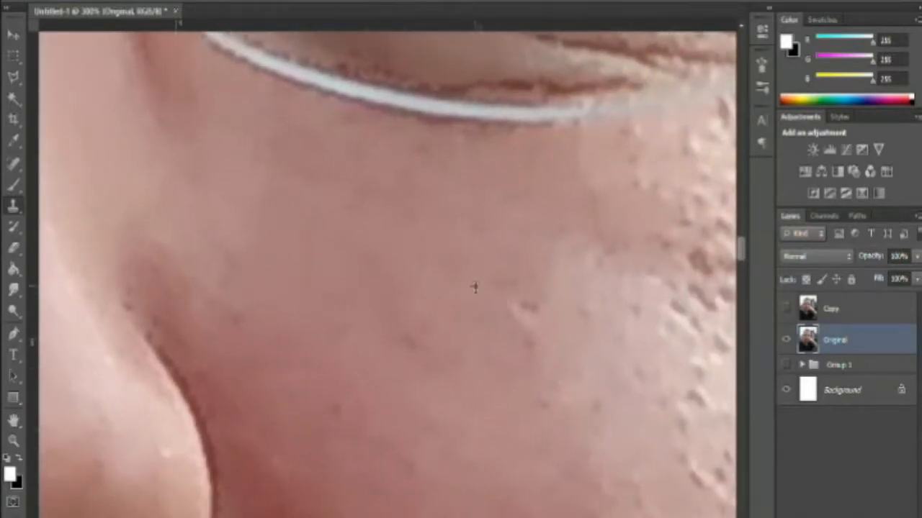
alt+click(474, 288)
click(530, 308)
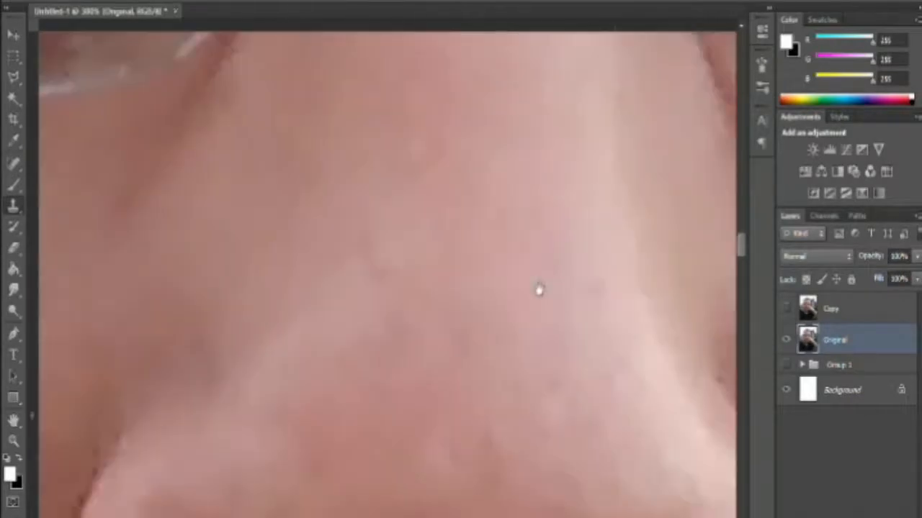
Clone out the dark spots just below the rim of the left-hand eyeglass lens and review the whole portrait
scroll(538, 290, up, 10)
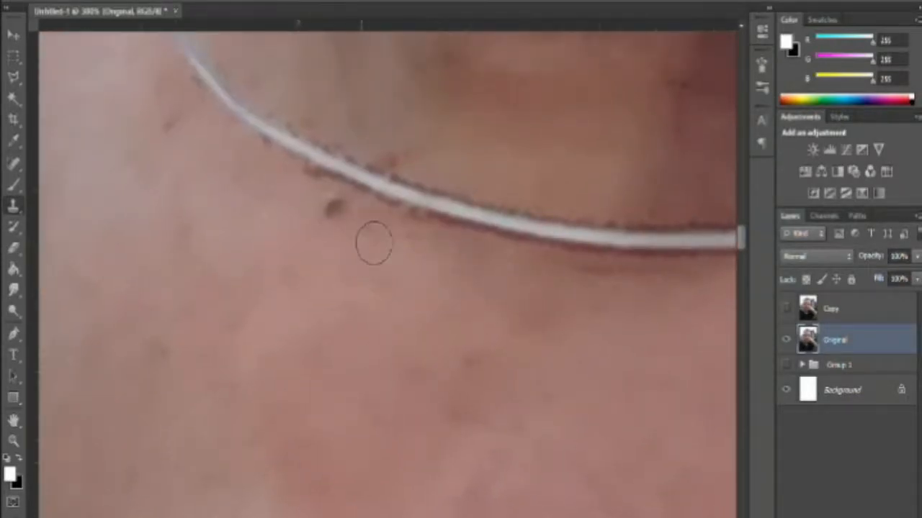
click(335, 209)
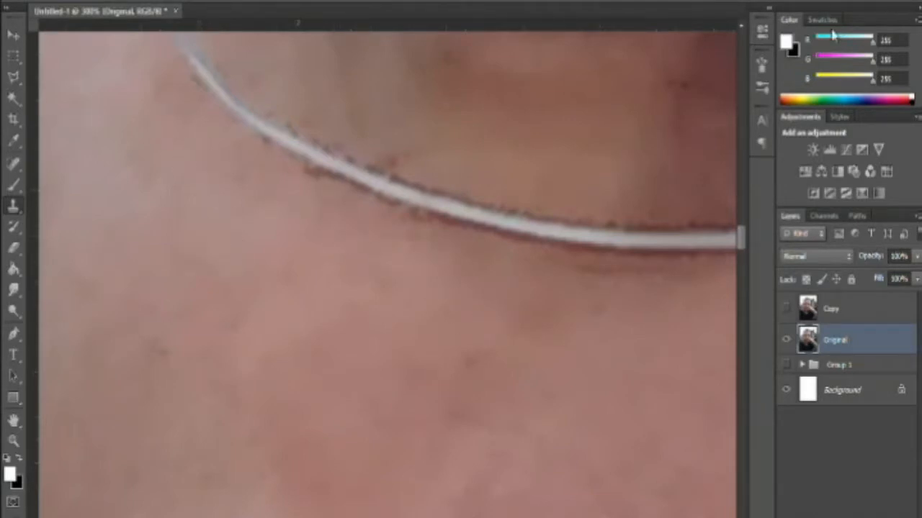
key(ctrl+minus)
key(ctrl+minus)
key(ctrl+minus)
key(ctrl+minus)
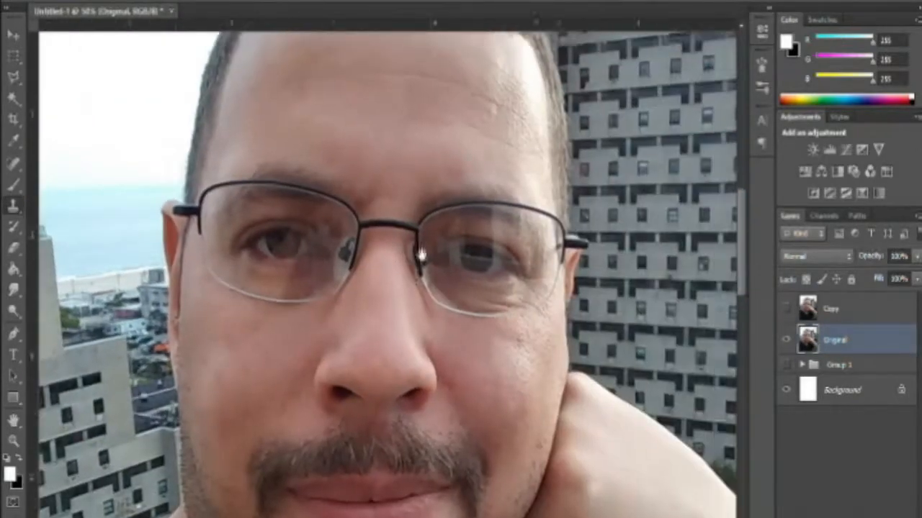
key(ctrl+minus)
key(ctrl+minus)
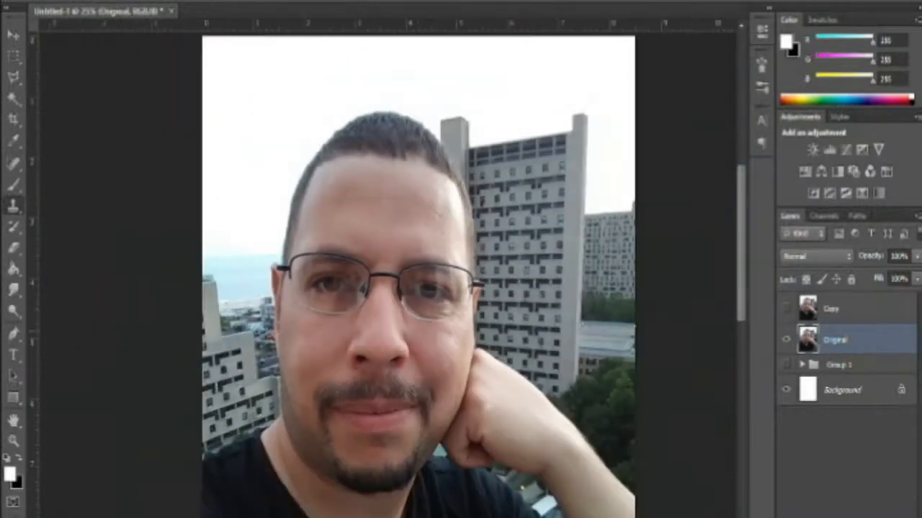